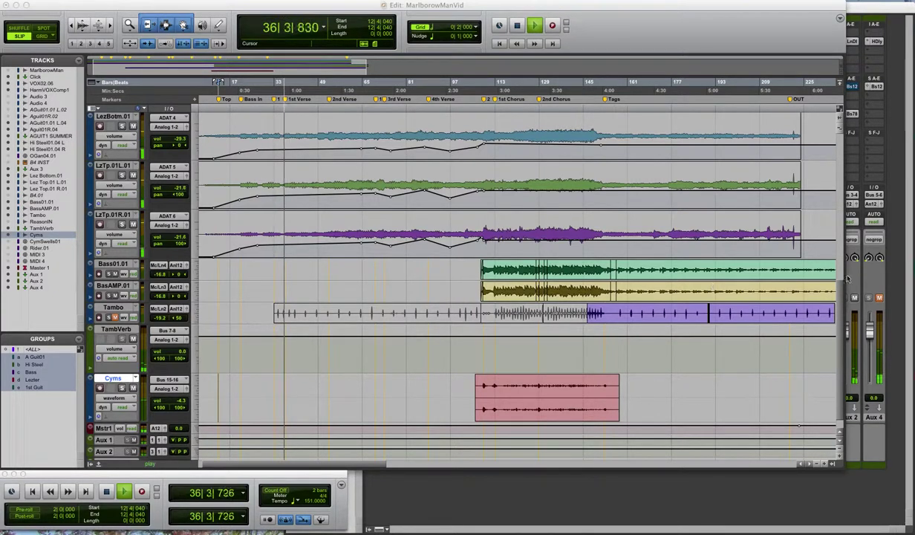
Scroll the track list back up to the Click and VOX02.06 tracks during playback
{"action": "scroll", "coordinate": [836, 210], "scroll_direction": "up", "scroll_amount": 3}
{"action": "scroll", "coordinate": [836, 210], "scroll_direction": "up", "scroll_amount": 5}
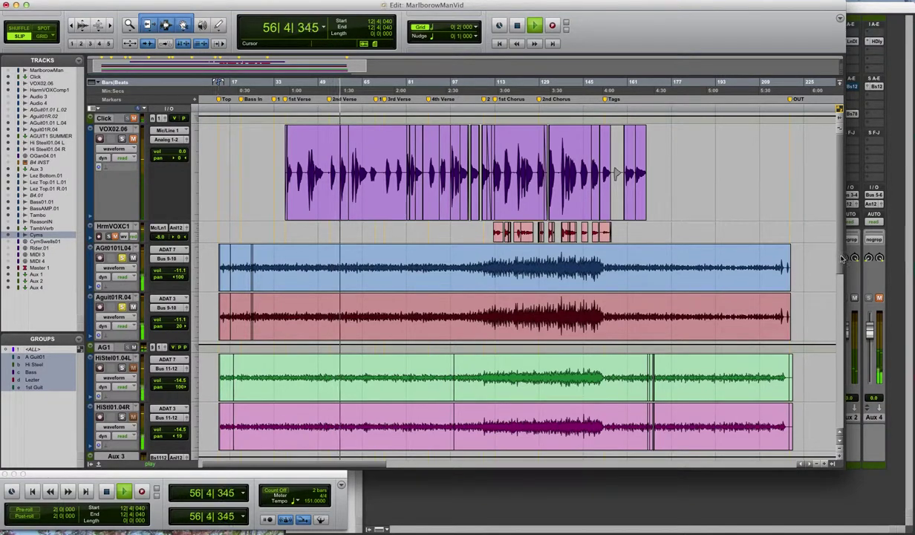
Play the soloed AGt0101L.04 and Aguit01R.04 guitars from bar 30, then show the Mix window
{"action": "scroll", "coordinate": [824, 281], "scroll_direction": "down", "scroll_amount": 3}
{"action": "scroll", "coordinate": [843, 279], "scroll_direction": "down", "scroll_amount": 2}
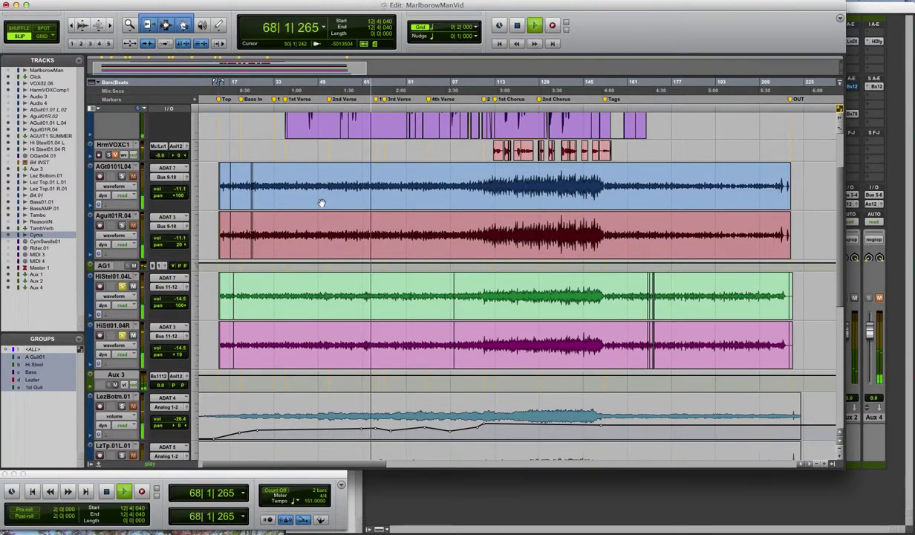
{"action": "key", "text": "space"}
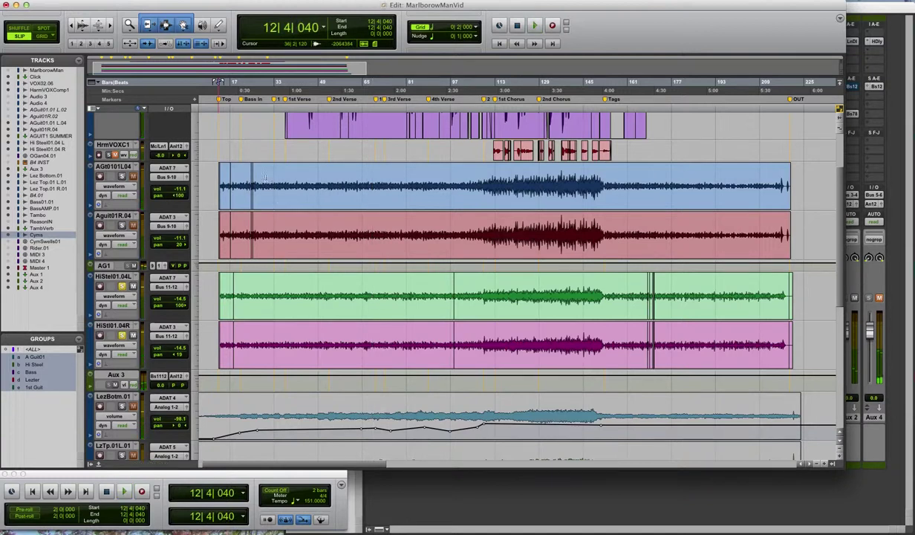
{"action": "left_click", "coordinate": [266, 173]}
{"action": "key", "text": "space"}
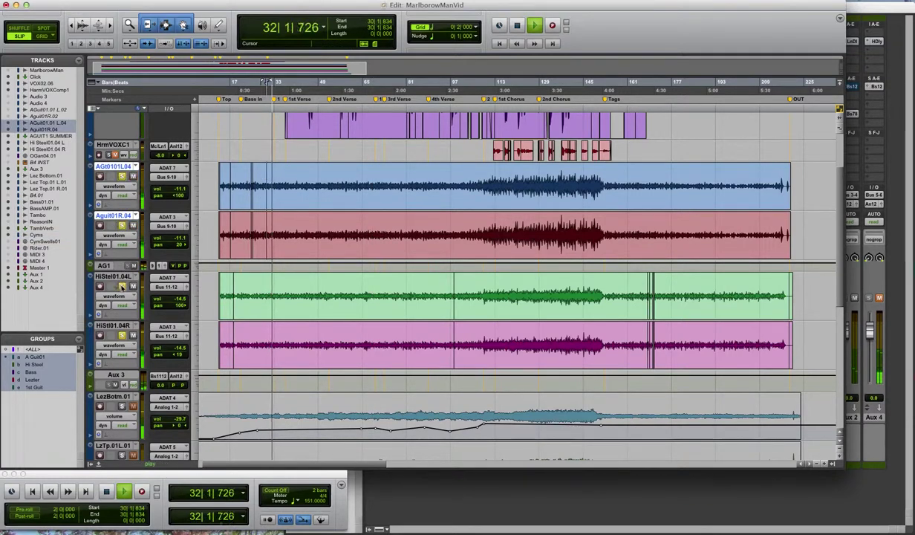
{"action": "left_click", "coordinate": [122, 286]}
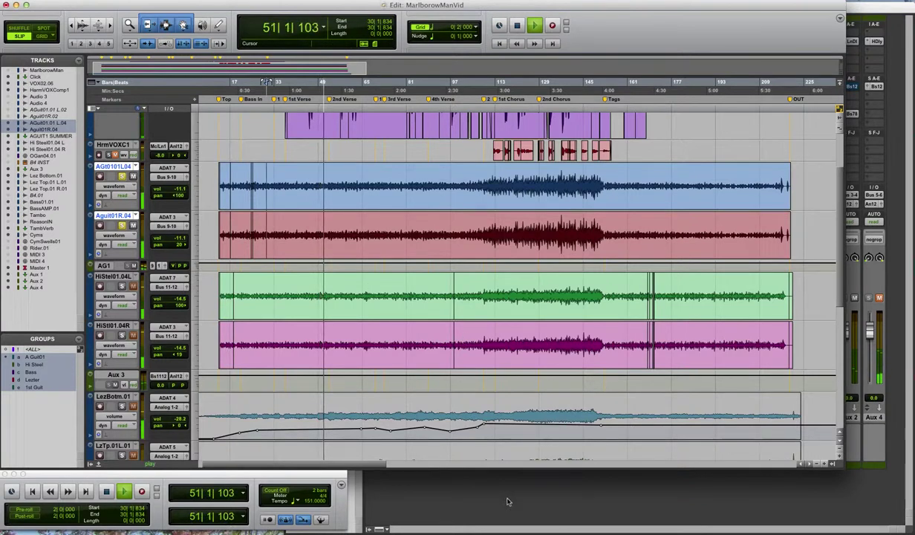
{"action": "key", "text": "super+equal"}
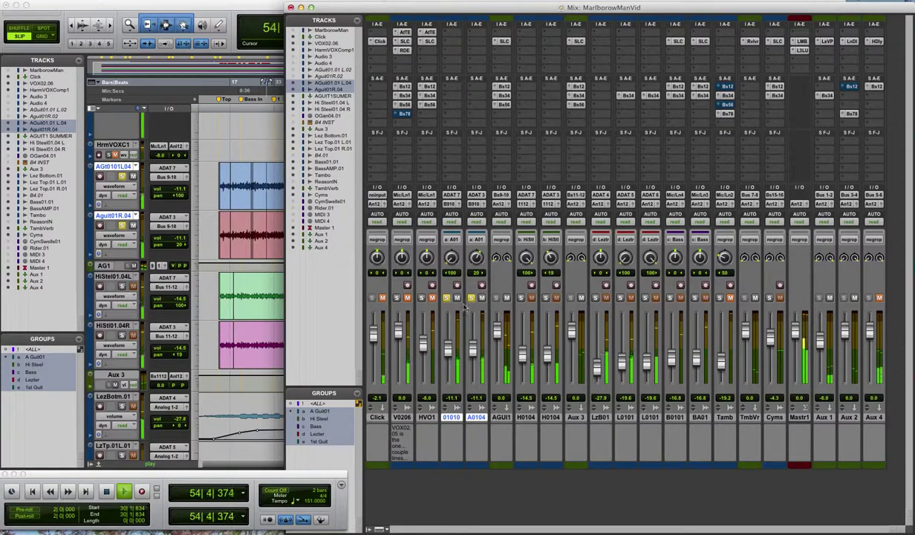
Solo the two HiStel H0104 steel guitar strips and bring the Edit window forward
{"action": "left_click", "coordinate": [522, 298]}
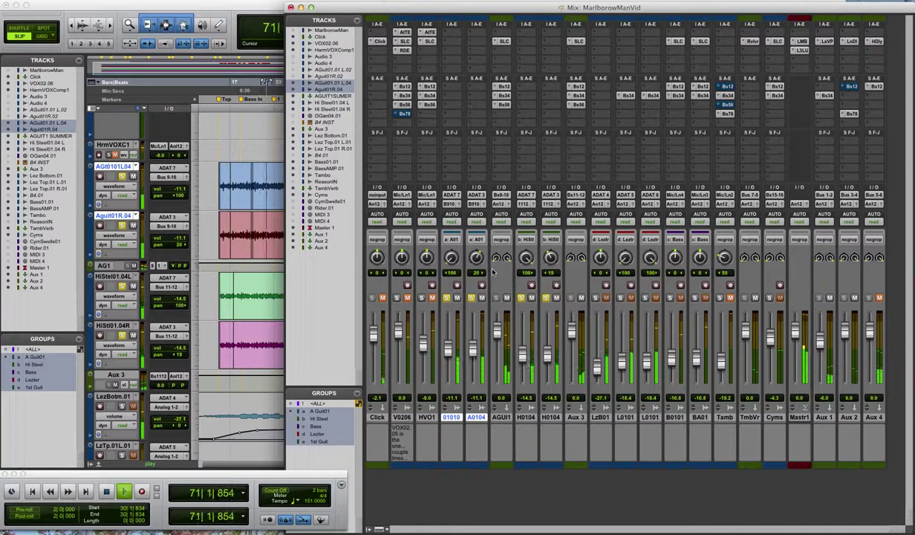
{"action": "left_click", "coordinate": [221, 12]}
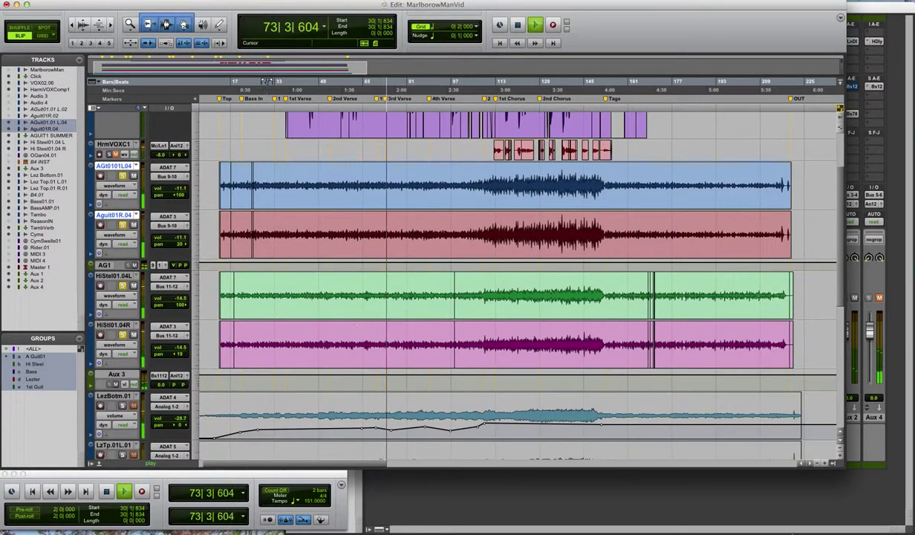
Inspect the SSL E-Channel settings on the AGUIT1 SUMMER bus, then close it for the Edit window
{"action": "left_click", "coordinate": [632, 491]}
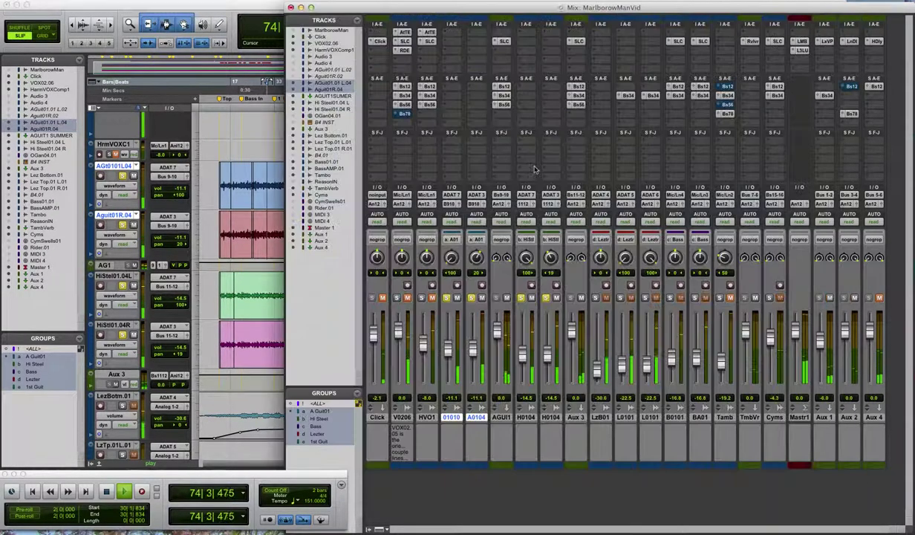
{"action": "left_click", "coordinate": [503, 42]}
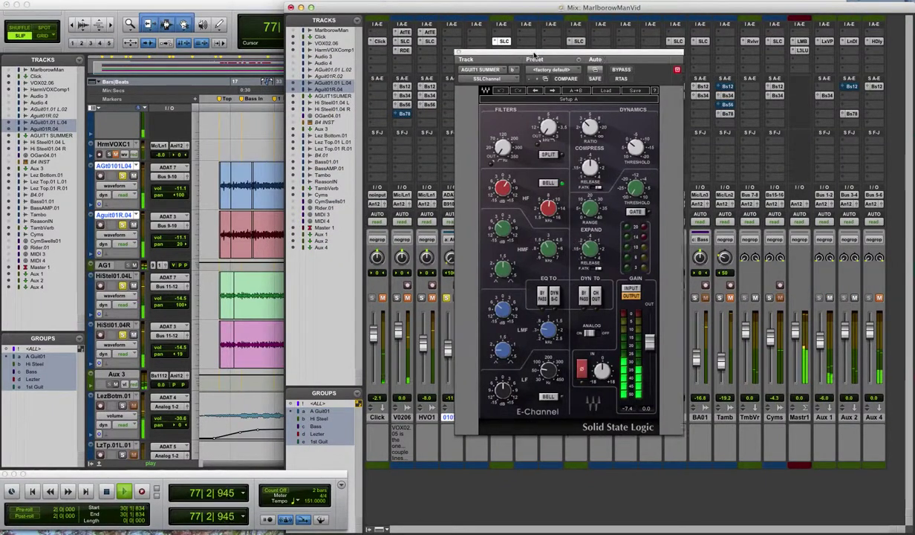
{"action": "left_click_drag", "start_coordinate": [540, 52], "coordinate": [643, 39]}
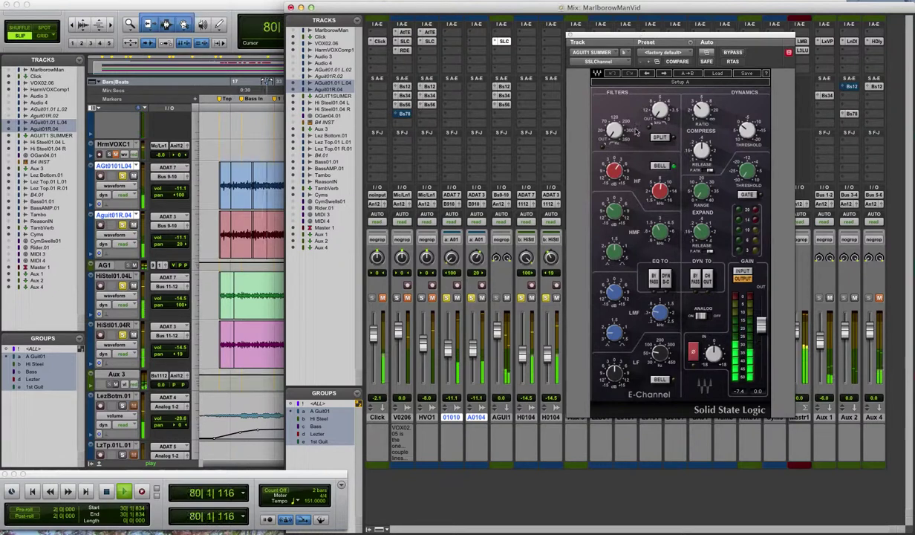
{"action": "left_click_drag", "start_coordinate": [655, 35], "coordinate": [737, 34]}
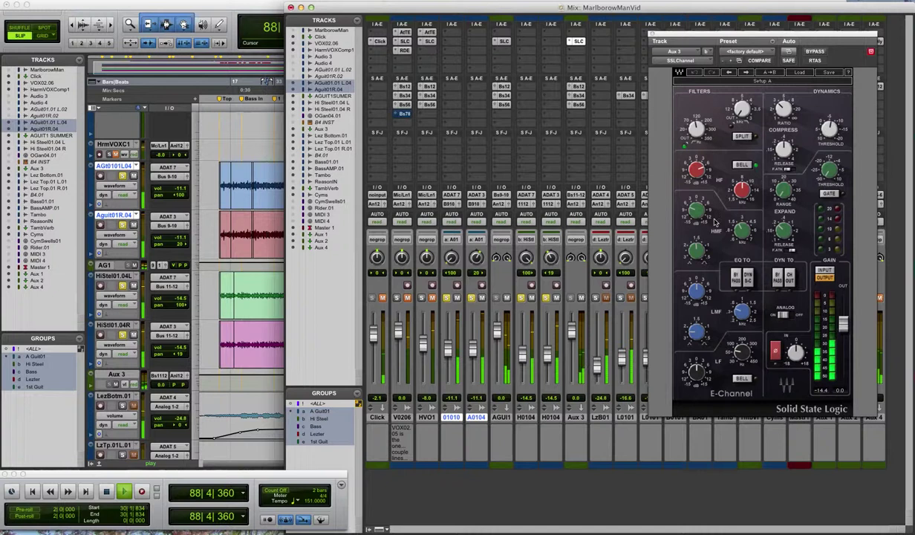
{"action": "left_click", "coordinate": [653, 35]}
{"action": "left_click", "coordinate": [246, 7]}
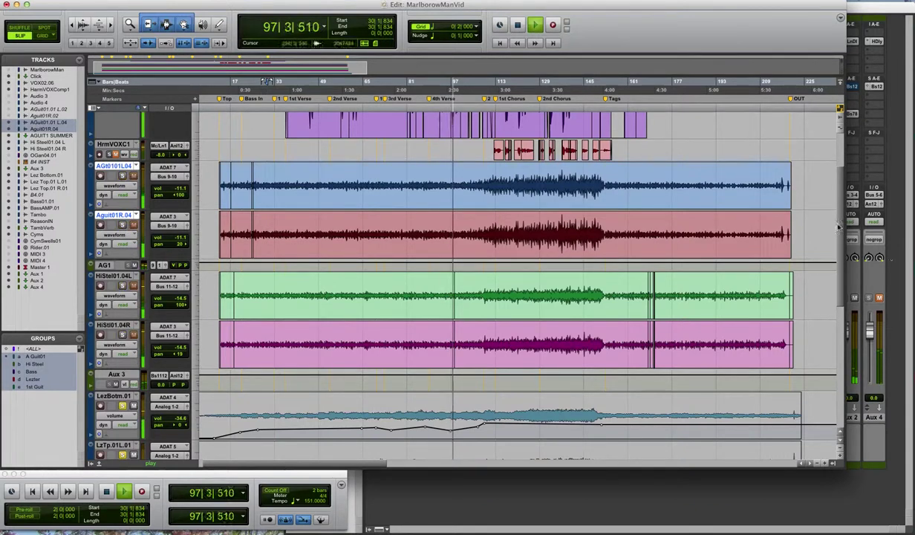
Scroll down to the Bass01.01 and BasAMP.01 tracks and stop playback
{"action": "scroll", "coordinate": [840, 271], "scroll_direction": "down", "scroll_amount": 3}
{"action": "scroll", "coordinate": [841, 271], "scroll_direction": "down", "scroll_amount": 3}
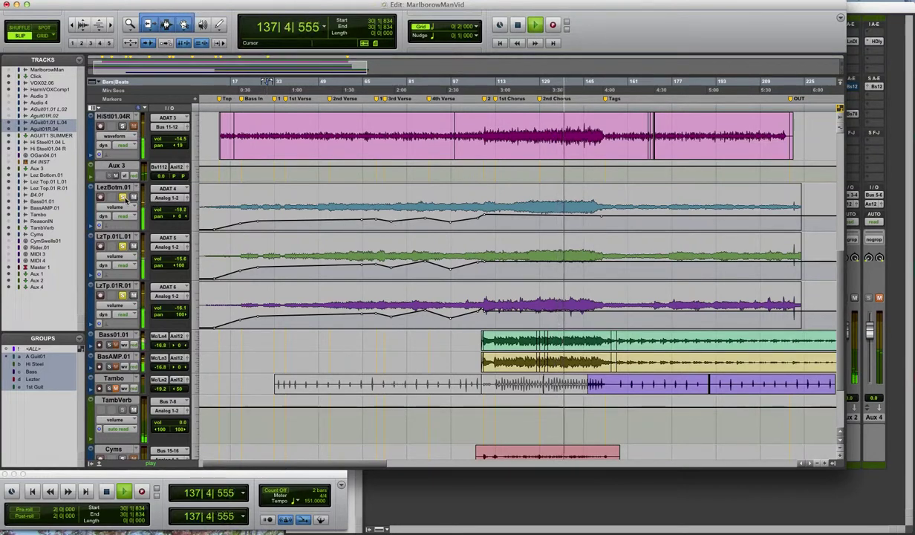
{"action": "key", "text": "space"}
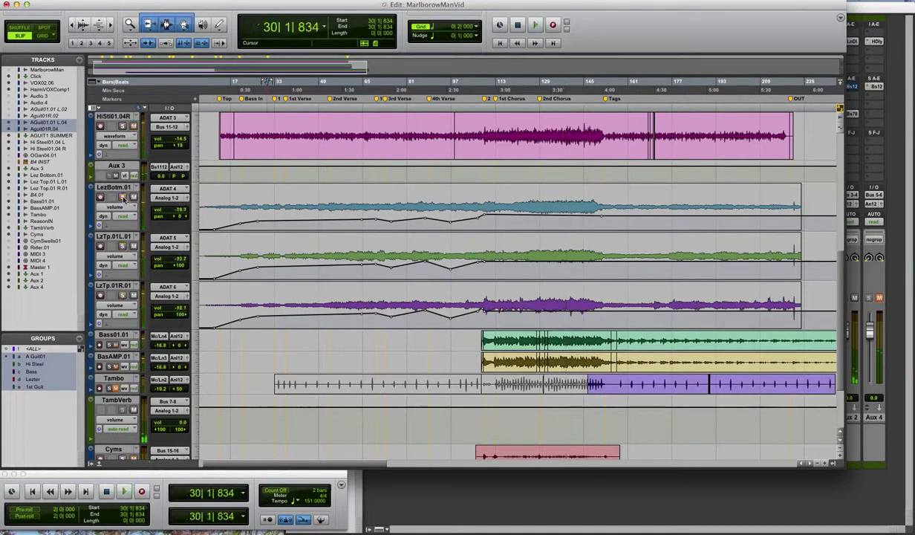
Play the bass tracks from bar 107 to about bar 133, then stop
{"action": "left_click", "coordinate": [482, 340]}
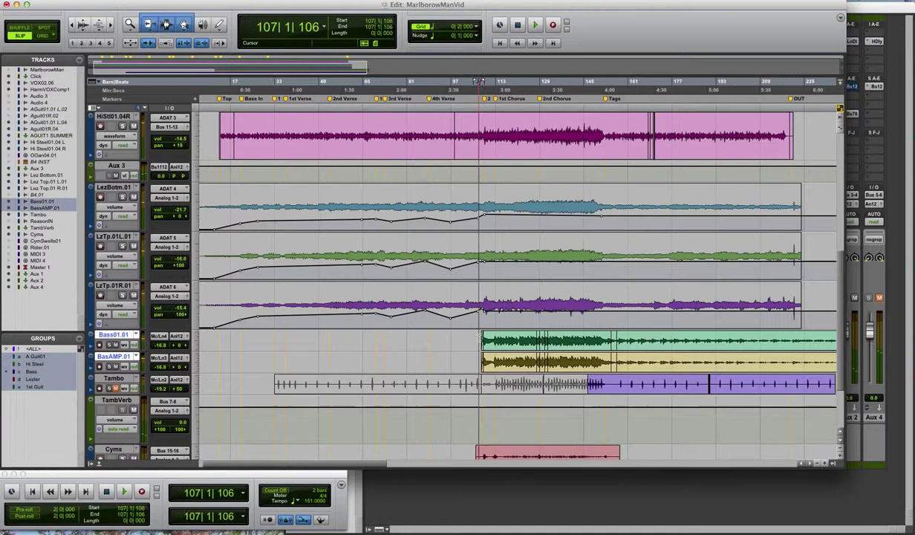
{"action": "key", "text": "space"}
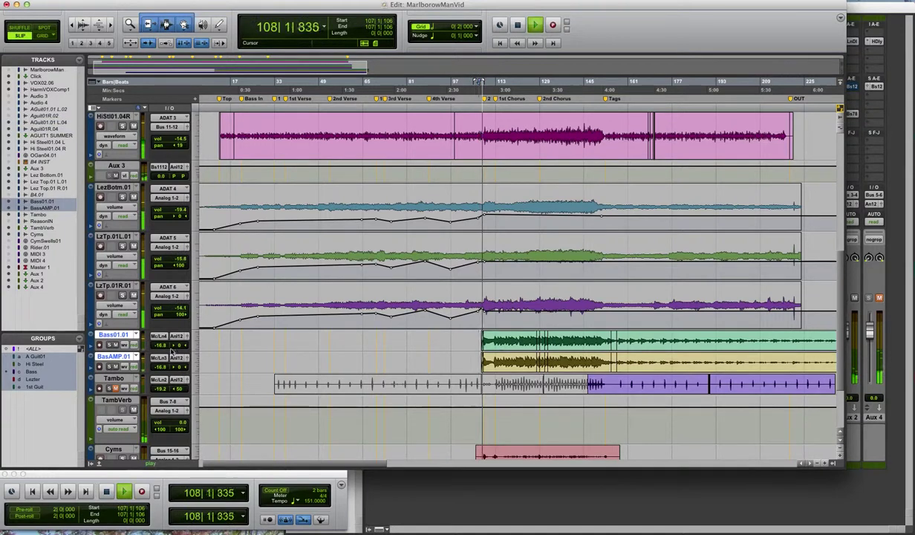
{"action": "left_click", "coordinate": [110, 345]}
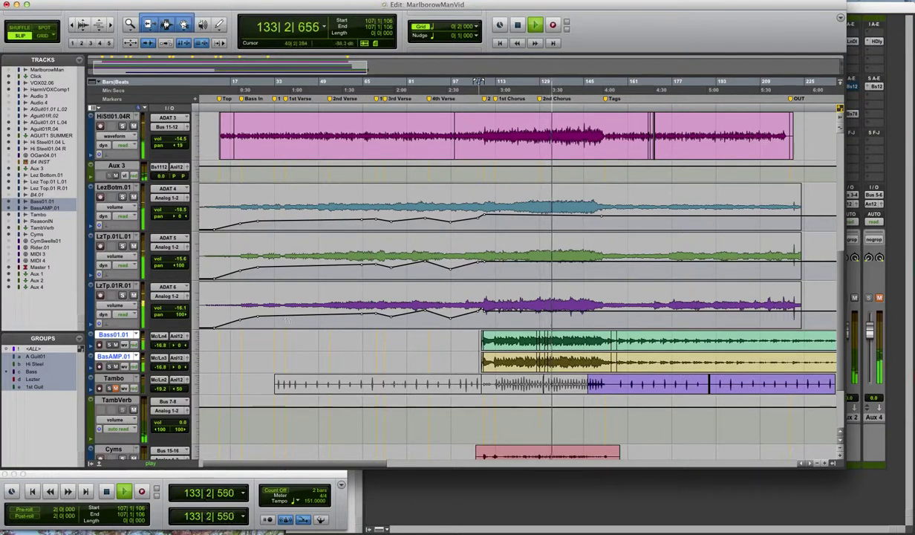
{"action": "key", "text": "space"}
Zoom in on the first VOX02.06 clip and play from just before the vocal entry
{"action": "scroll", "coordinate": [520, 223], "scroll_direction": "up", "scroll_amount": 10}
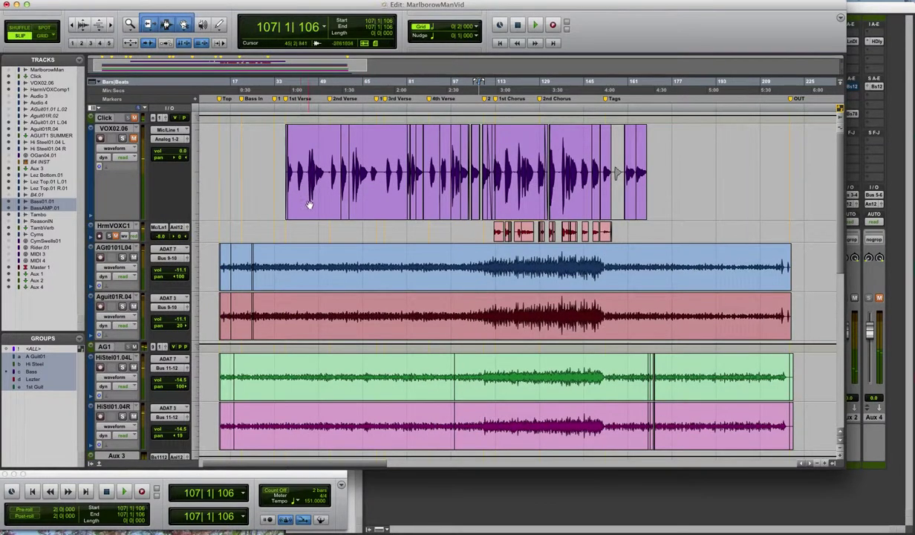
{"action": "left_click", "coordinate": [309, 205]}
{"action": "key", "text": "super+bracketright"}
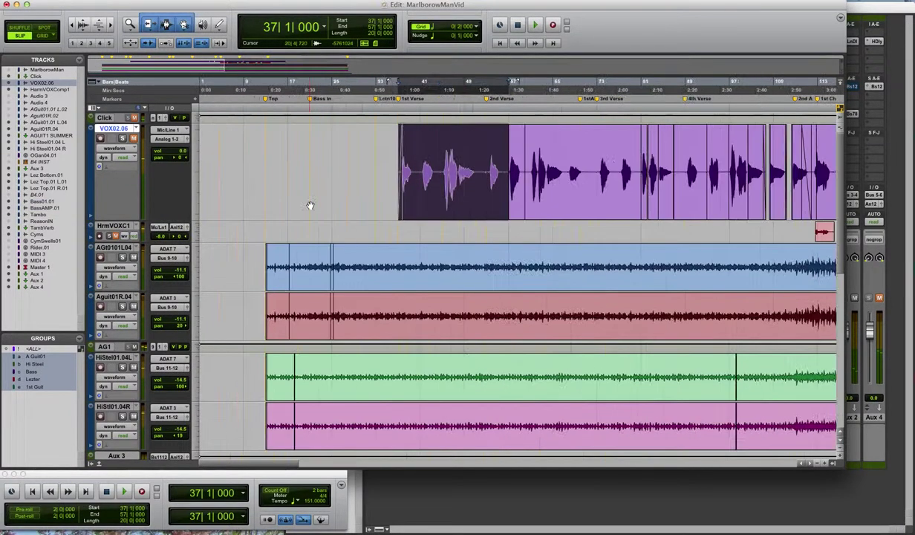
{"action": "left_click", "coordinate": [399, 163]}
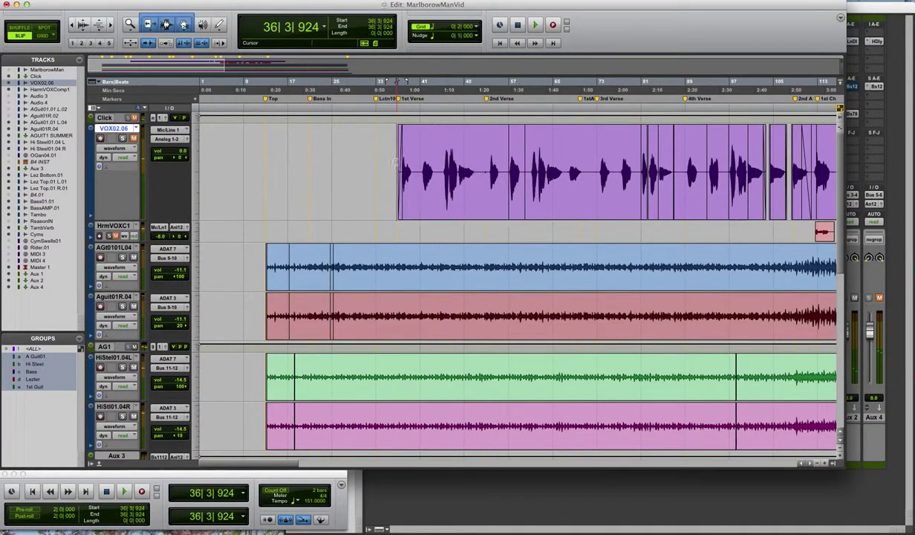
{"action": "key", "text": "space"}
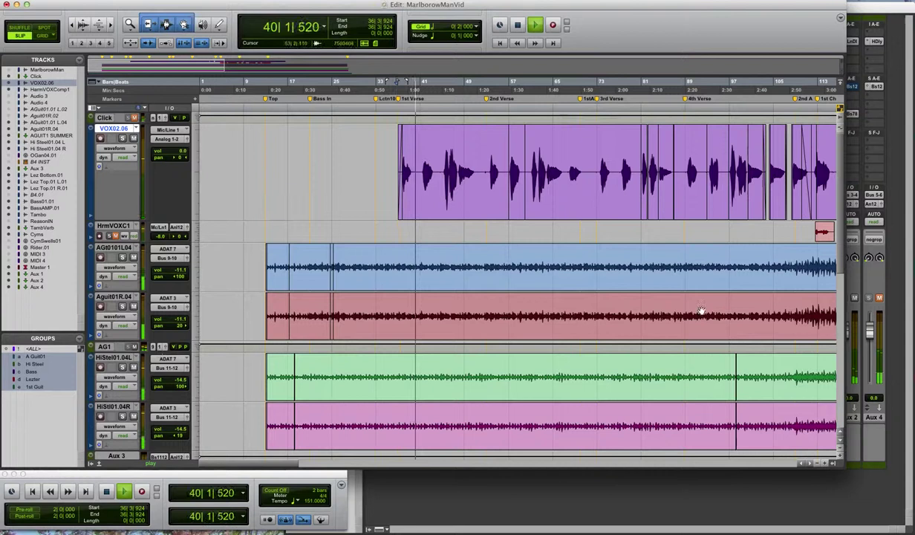
Solo the Bass01.01/BasAMP.01 tracks and VOX02.06 vocal, then show the Mix window
{"action": "scroll", "coordinate": [837, 341], "scroll_direction": "down", "scroll_amount": 5}
{"action": "scroll", "coordinate": [837, 342], "scroll_direction": "down", "scroll_amount": 1}
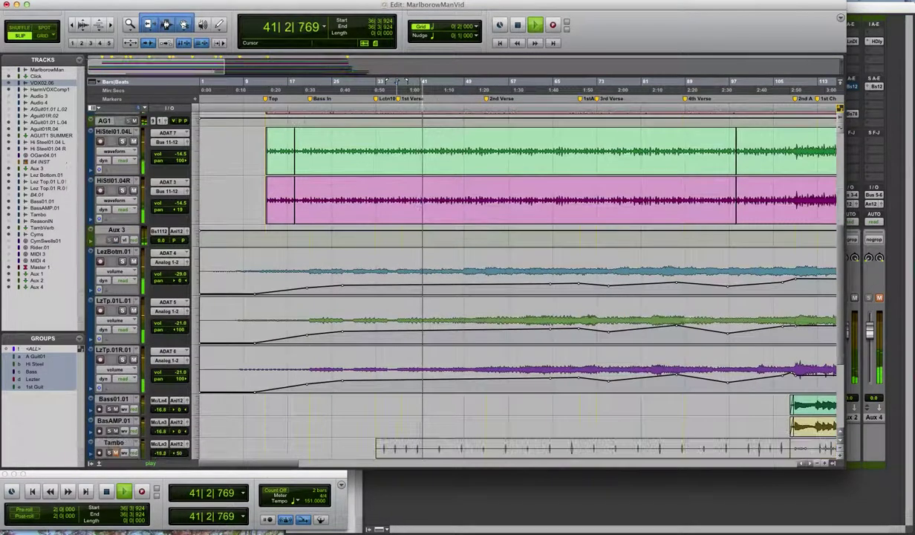
{"action": "left_click", "coordinate": [111, 409]}
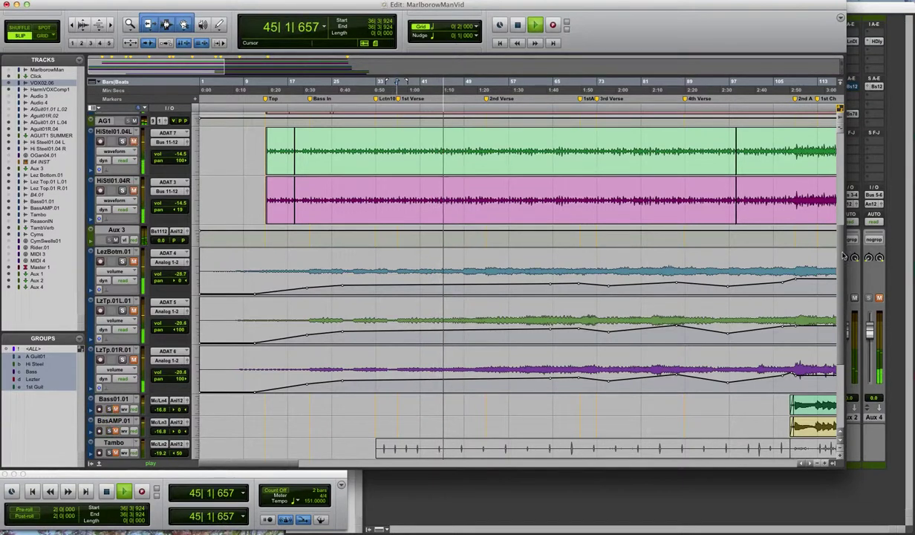
{"action": "scroll", "coordinate": [845, 139], "scroll_direction": "up", "scroll_amount": 8}
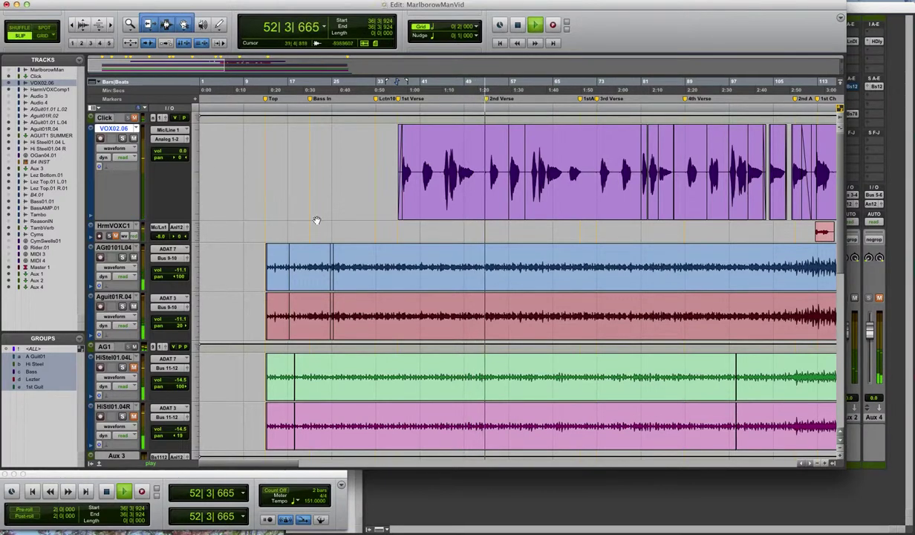
{"action": "left_click", "coordinate": [123, 140]}
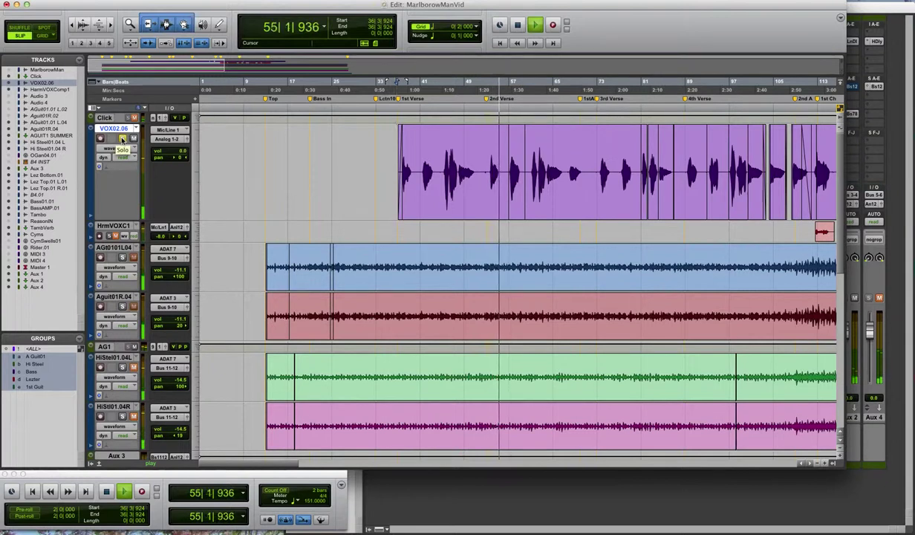
{"action": "key", "text": "super+equal"}
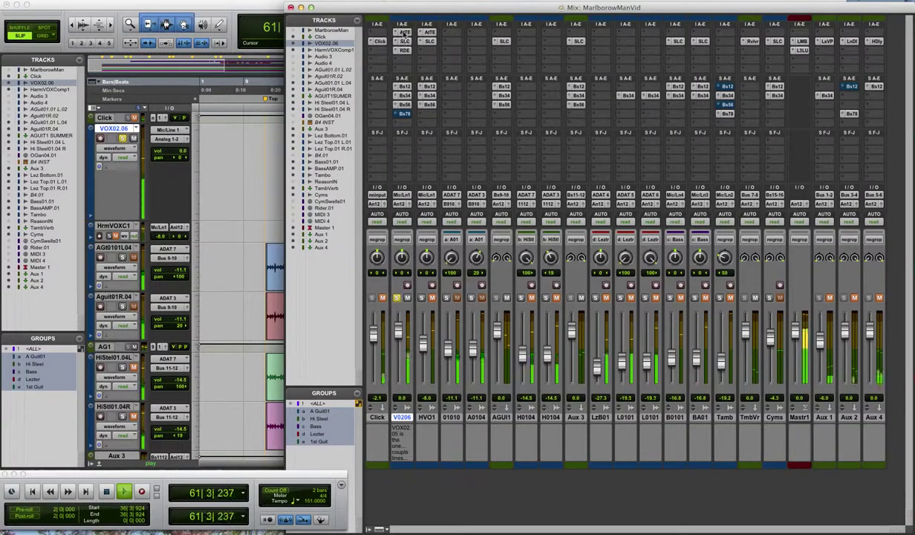
Review the VOX02.06 SSL E-Channel and Renaissance DeEsser settings, restarting playback in between
{"action": "left_click", "coordinate": [405, 42]}
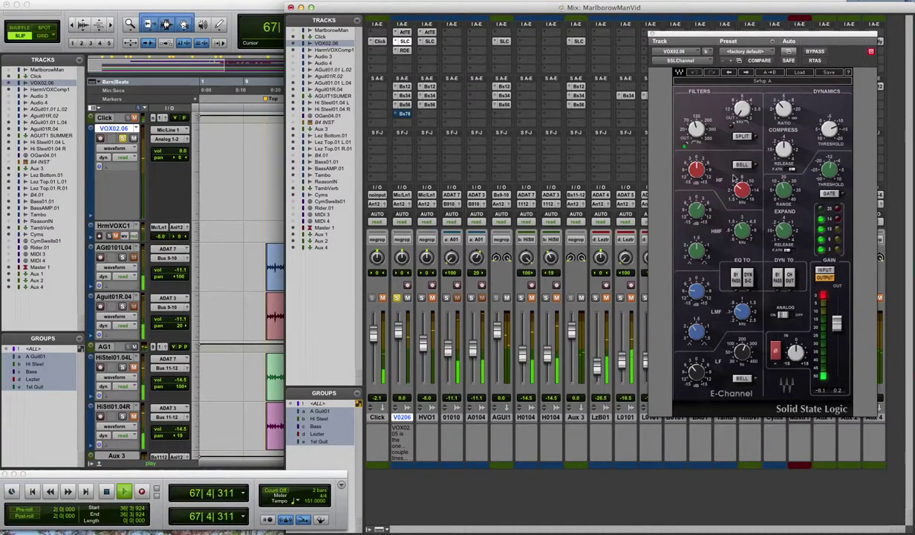
{"action": "key", "text": "space"}
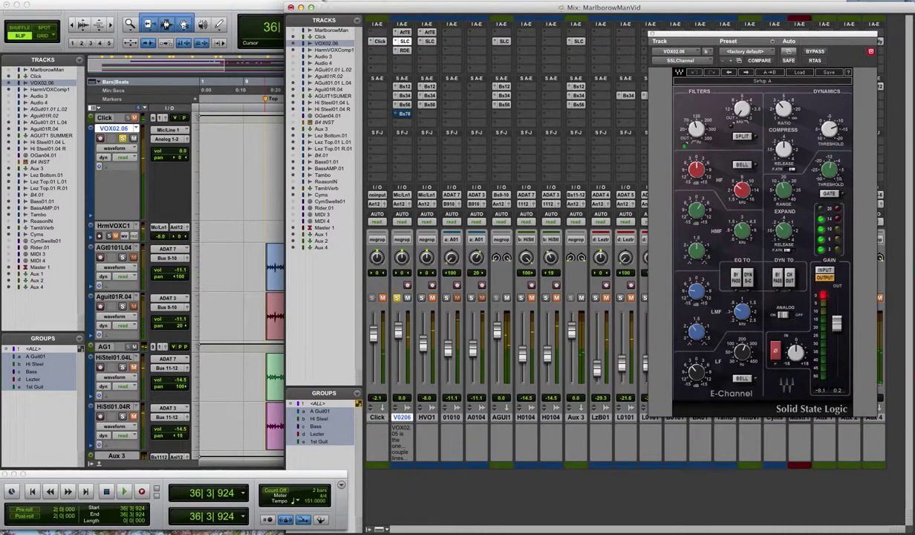
{"action": "left_click", "coordinate": [265, 5]}
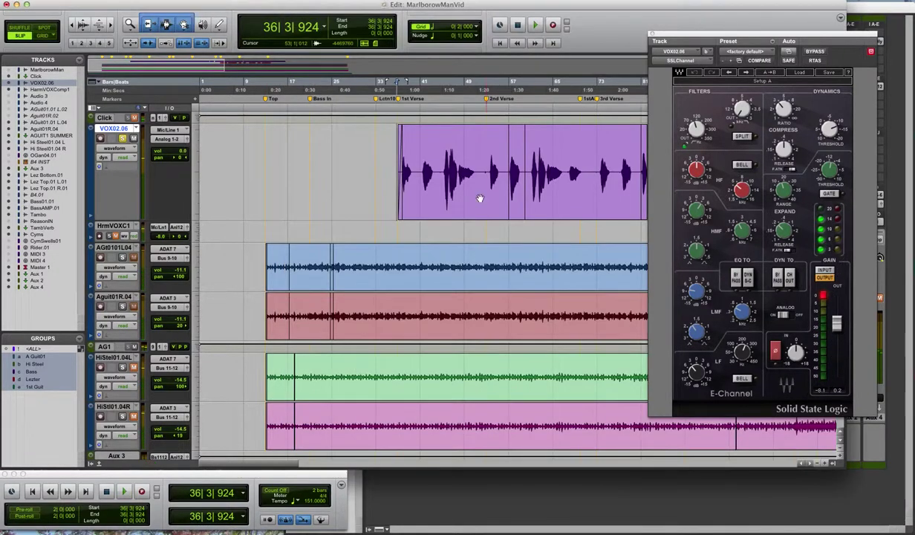
{"action": "key", "text": "space"}
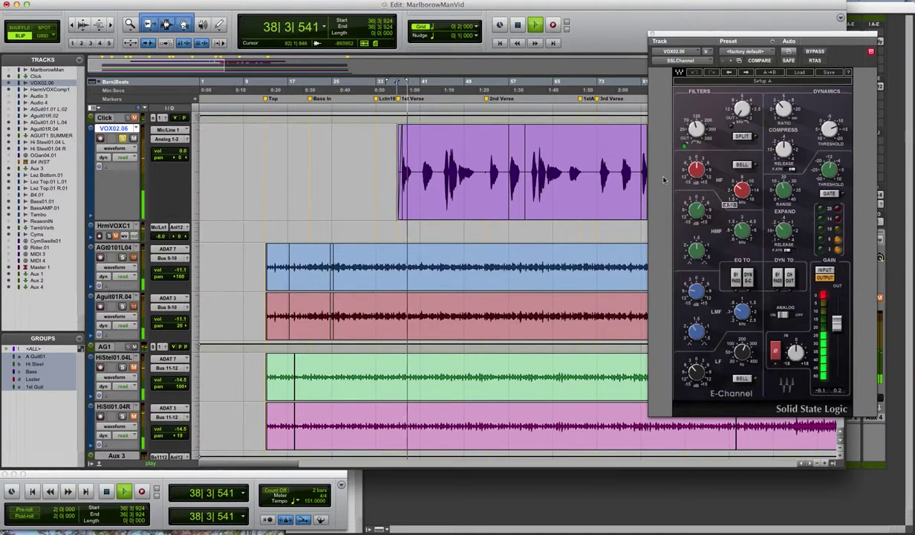
{"action": "key", "text": "super+equal"}
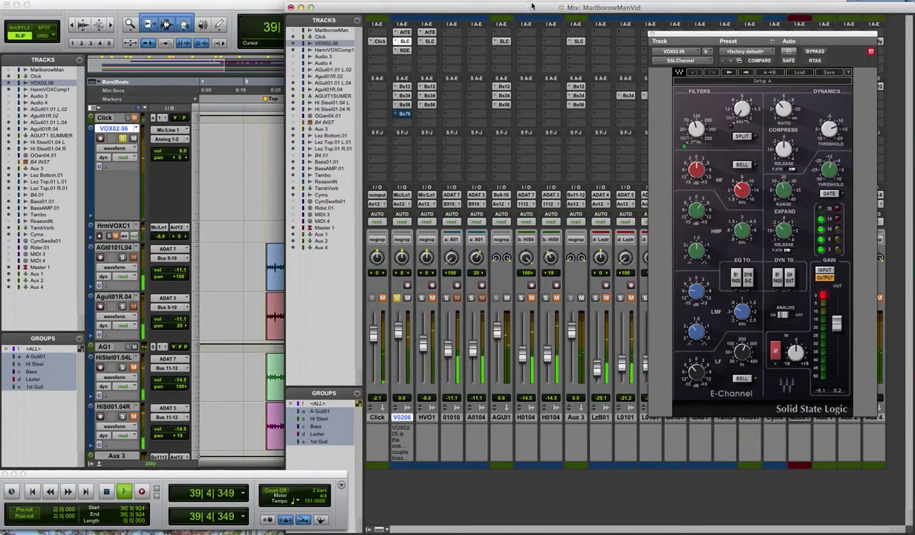
{"action": "left_click", "coordinate": [404, 51]}
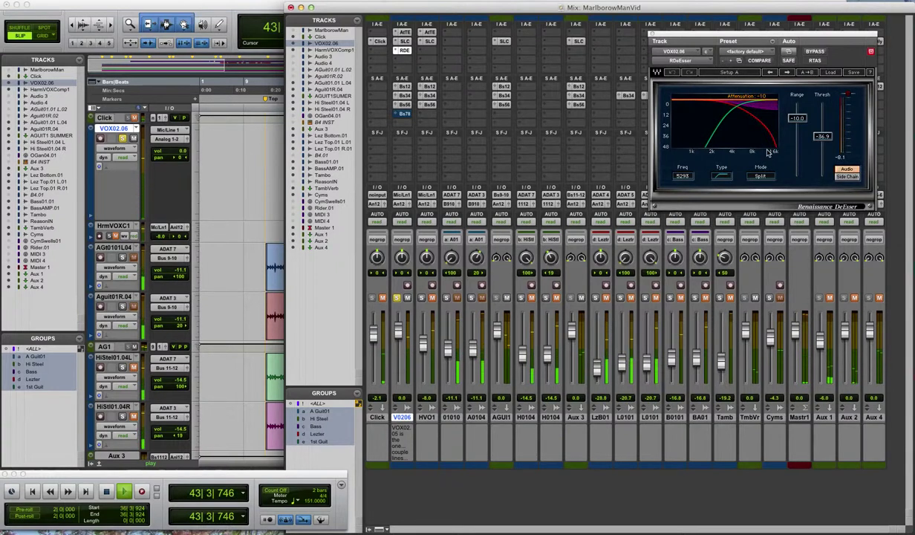
{"action": "left_click", "coordinate": [652, 34]}
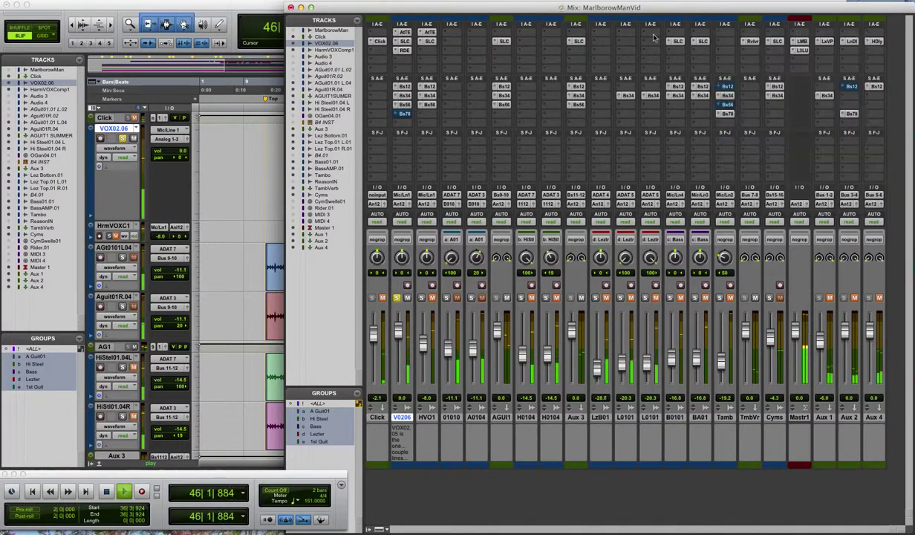
Open the vocal's Auto-Tune Evo, move it left, scroll its pitch graph, then close it
{"action": "left_click", "coordinate": [405, 34]}
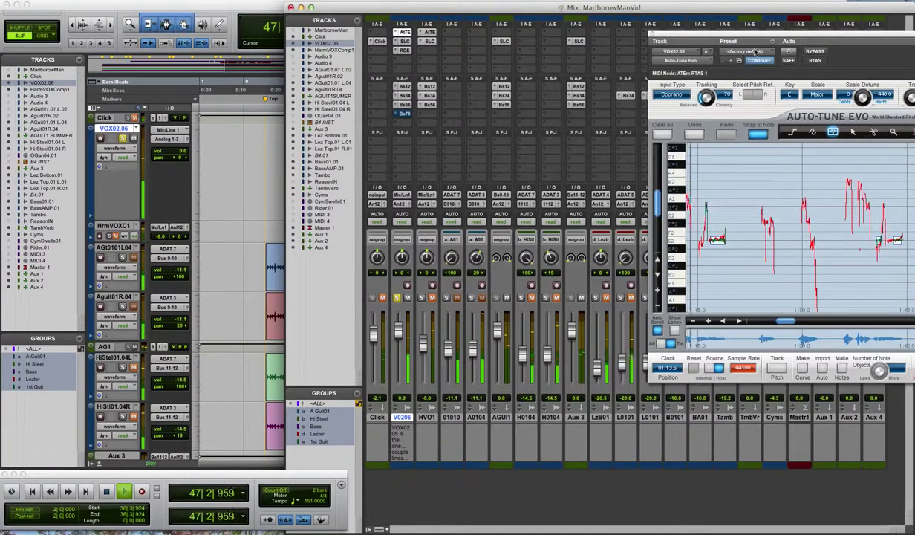
{"action": "left_click_drag", "start_coordinate": [732, 35], "coordinate": [372, 35]}
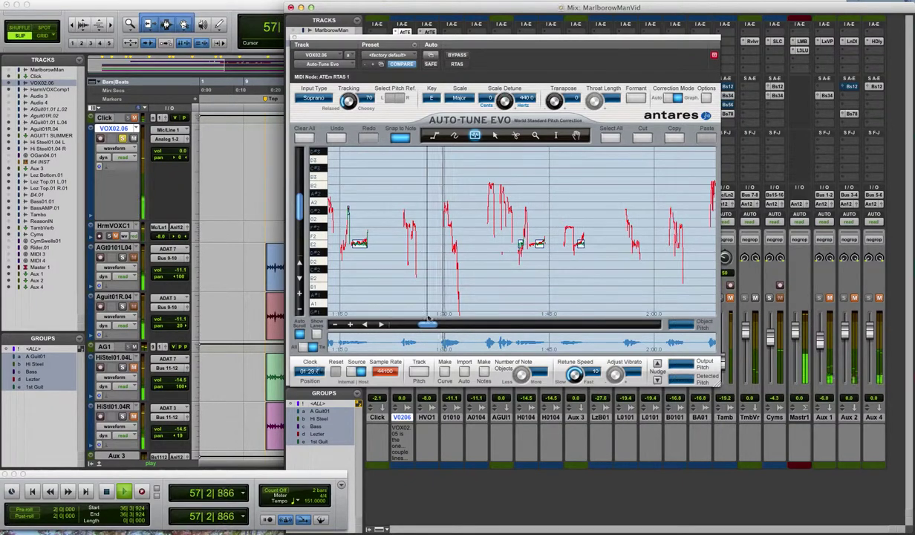
{"action": "mouse_move", "coordinate": [428, 320]}
{"action": "left_mouse_down"}
{"action": "mouse_move", "coordinate": [434, 330]}
{"action": "mouse_move", "coordinate": [462, 327]}
{"action": "mouse_move", "coordinate": [430, 326]}
{"action": "left_mouse_up"}
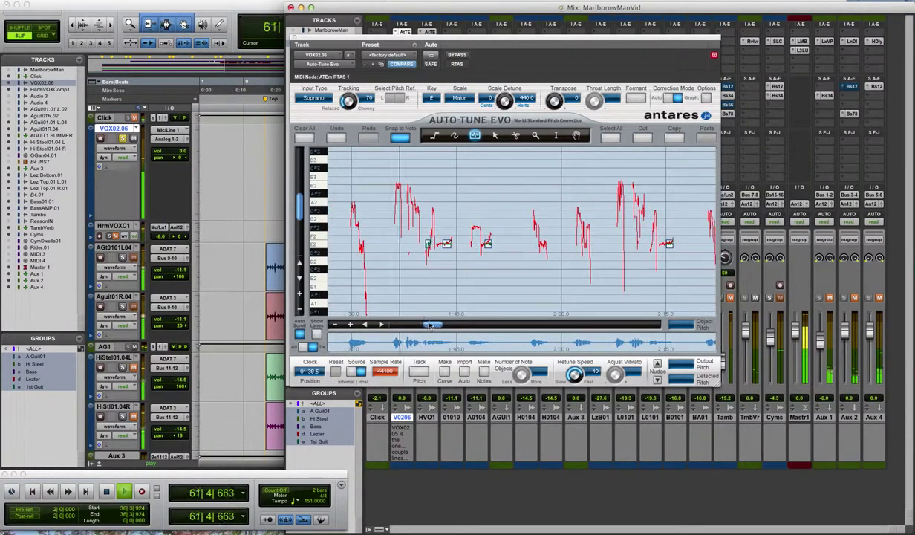
{"action": "left_click", "coordinate": [294, 38]}
Play HrmVOXC1 from bar 111 to about bar 127, unsolo it, and zoom out to the full song
{"action": "left_click", "coordinate": [238, 6]}
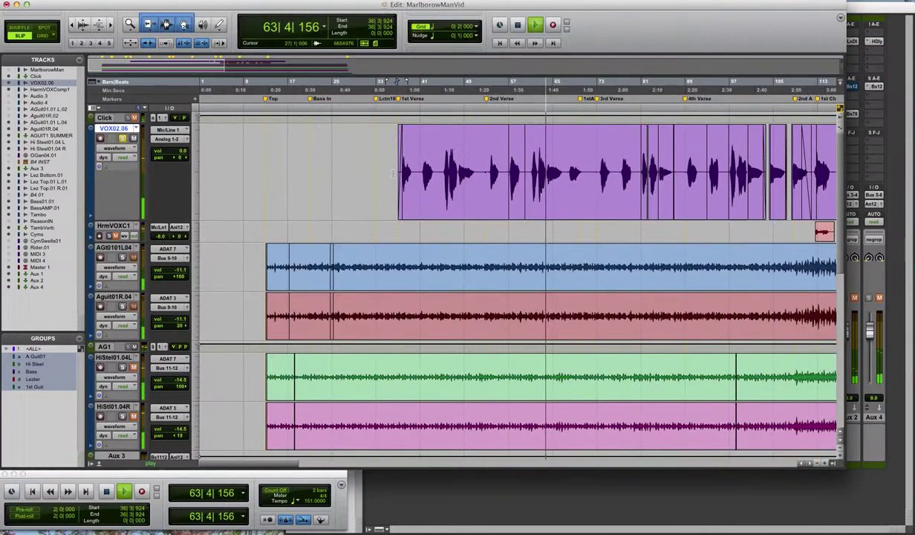
{"action": "scroll", "coordinate": [357, 427], "scroll_direction": "right", "scroll_amount": 10}
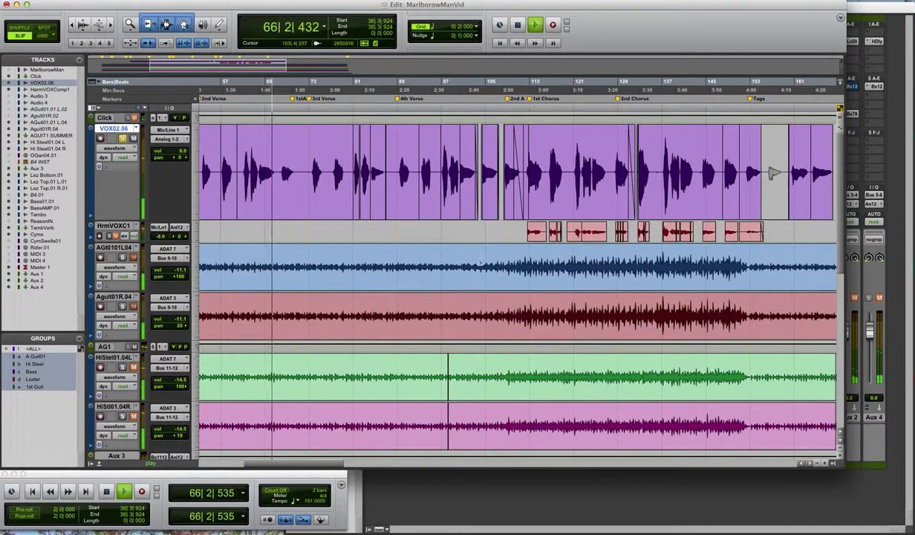
{"action": "key", "text": "space"}
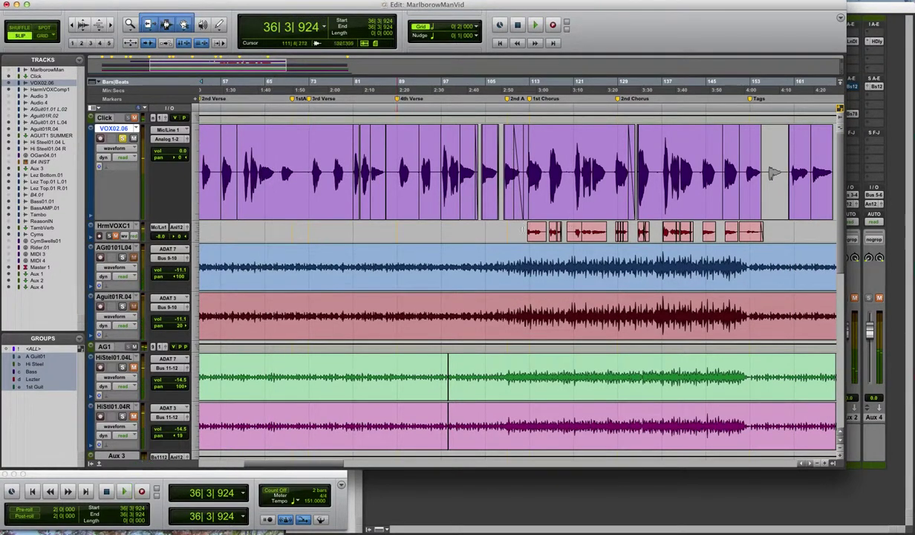
{"action": "left_click", "coordinate": [521, 230]}
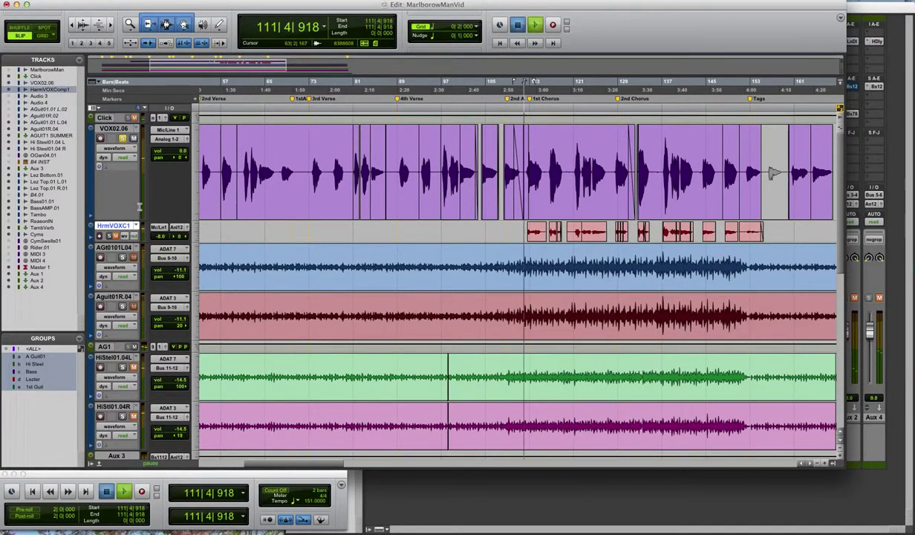
{"action": "key", "text": "space"}
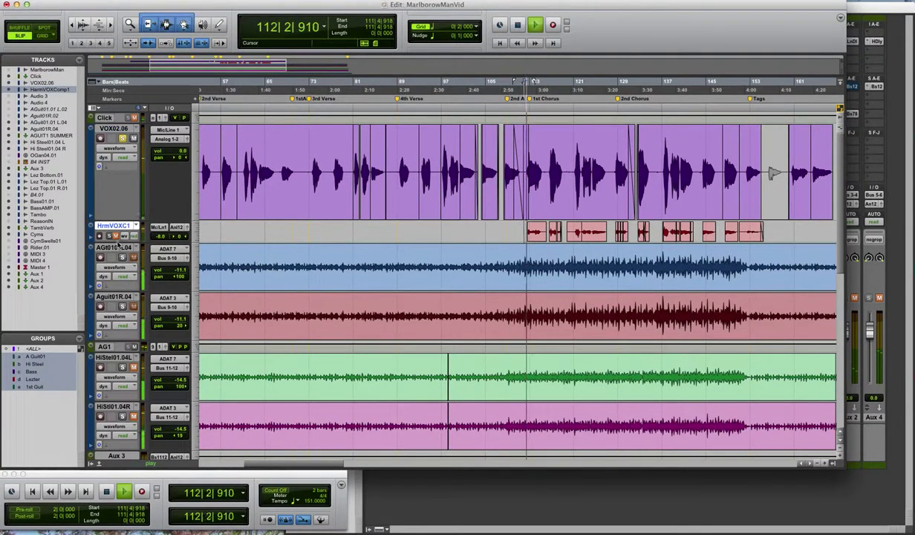
{"action": "key", "text": "space"}
{"action": "left_click", "coordinate": [110, 235]}
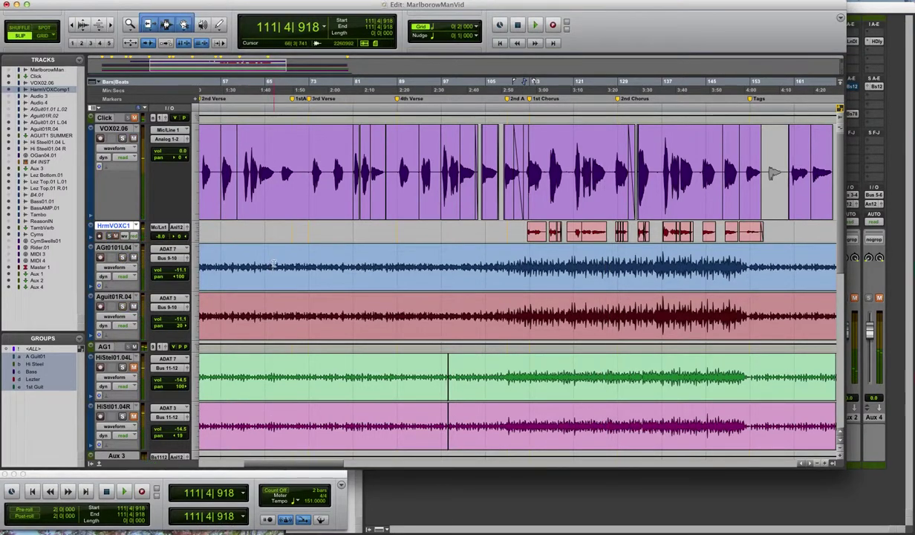
{"action": "key", "text": "super+bracketleft"}
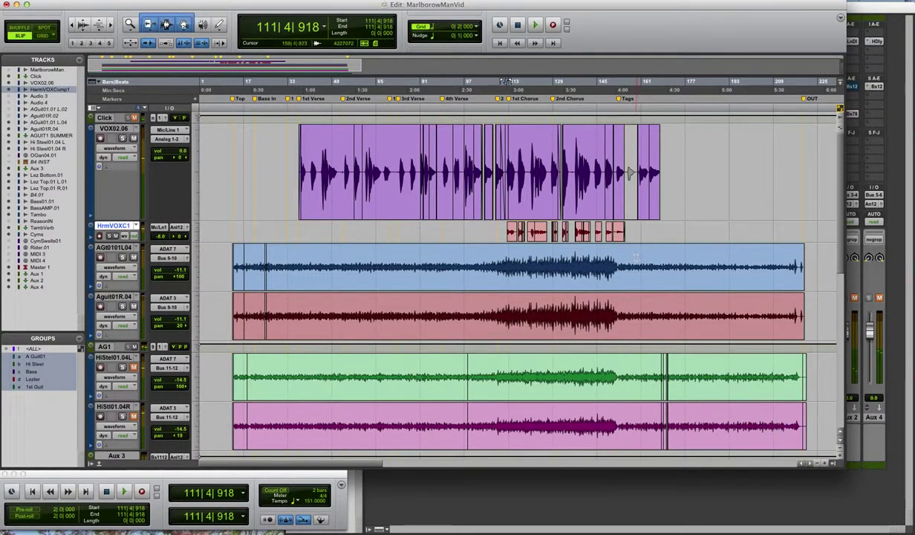
Play the acoustic guitars from bar 158 and bring LezBotm, LzTp, Bass and Tambo into view
{"action": "left_click", "coordinate": [637, 256]}
{"action": "key", "text": "space"}
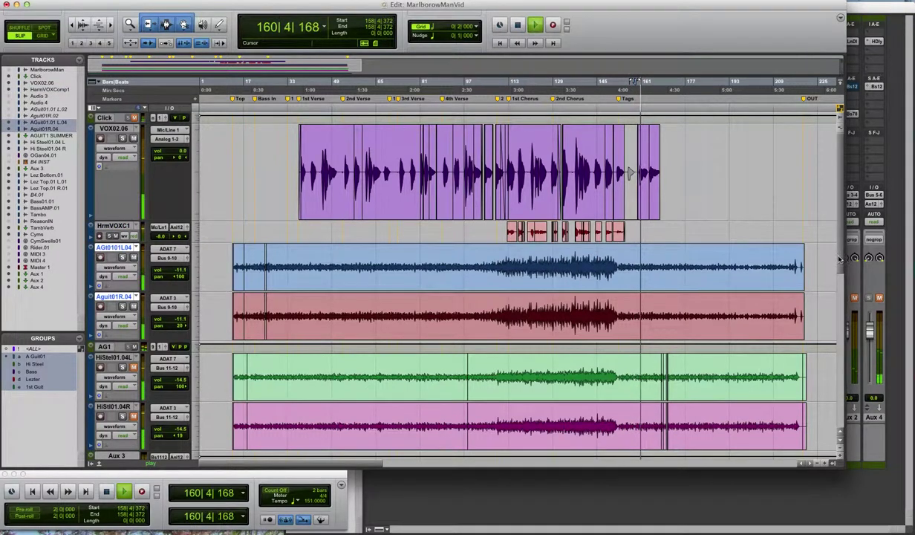
{"action": "scroll", "coordinate": [839, 258], "scroll_direction": "down", "scroll_amount": 5}
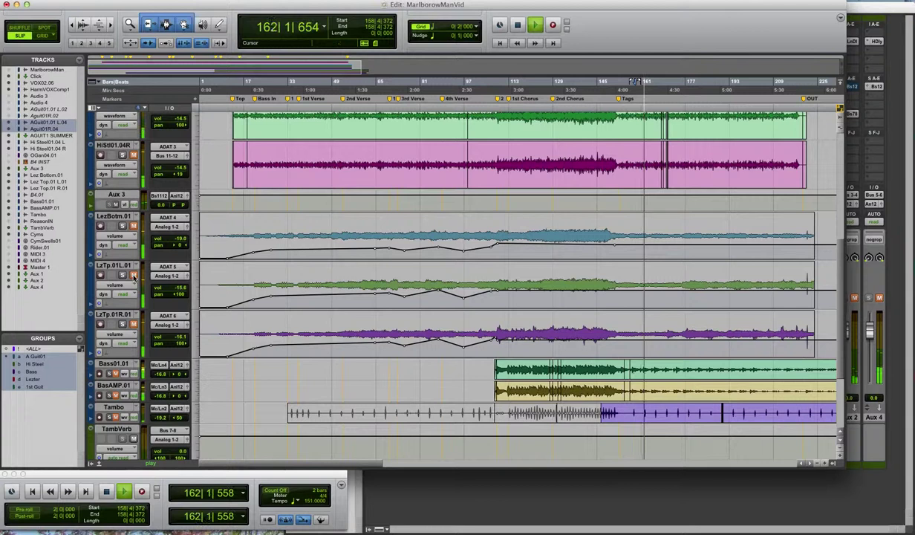